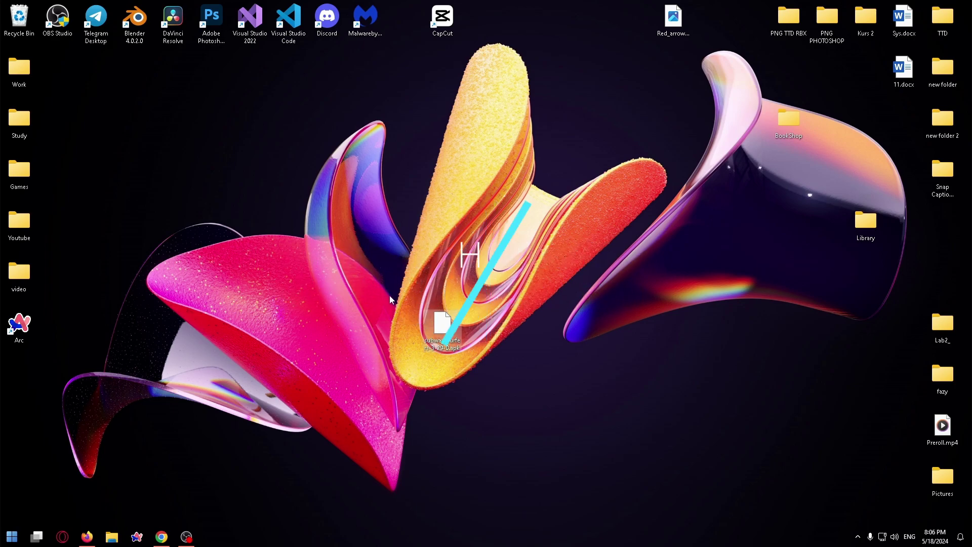
Move the Subway Surfers APK icon to the desktop centre and box-select it.
mouse_move(304, 335)
mouse_down()
mouse_move(354, 326)
mouse_move(516, 209)
mouse_up()
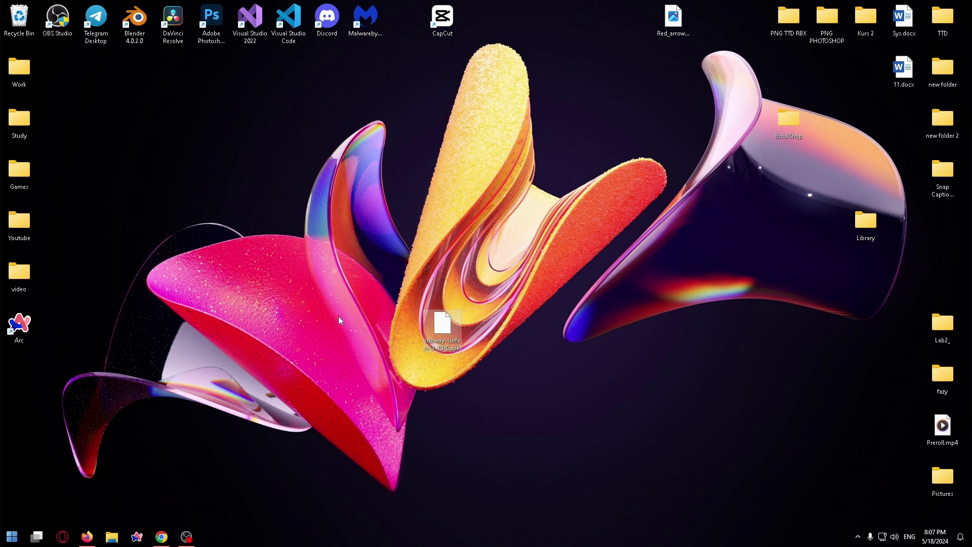
mouse_move(313, 338)
mouse_down()
mouse_move(471, 220)
mouse_move(542, 182)
mouse_up()
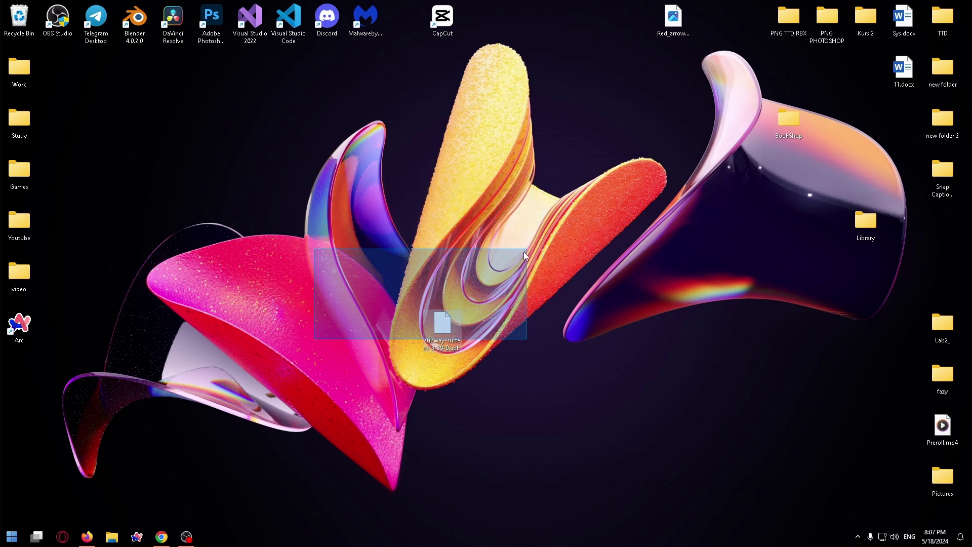
drag(544, 182, 544, 262)
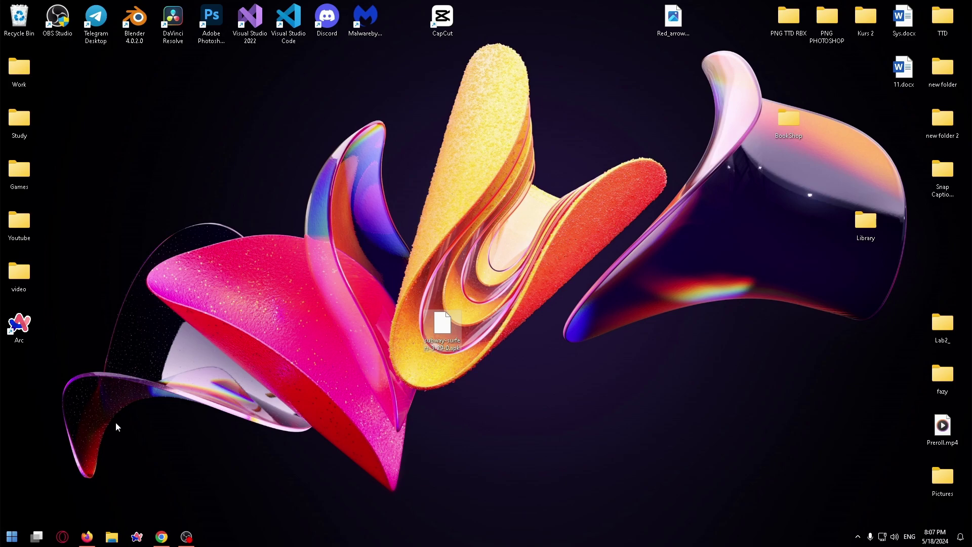
Search Firefox for 'bluestacks download' and download the BlueStacks 10 installer from the BlueStacks site.
click(86, 537)
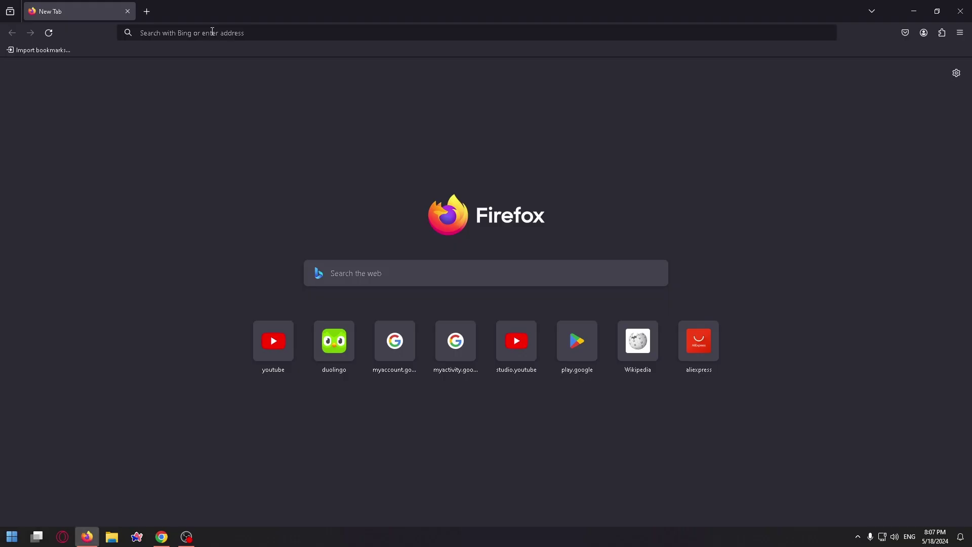
click(212, 32)
text(bl)
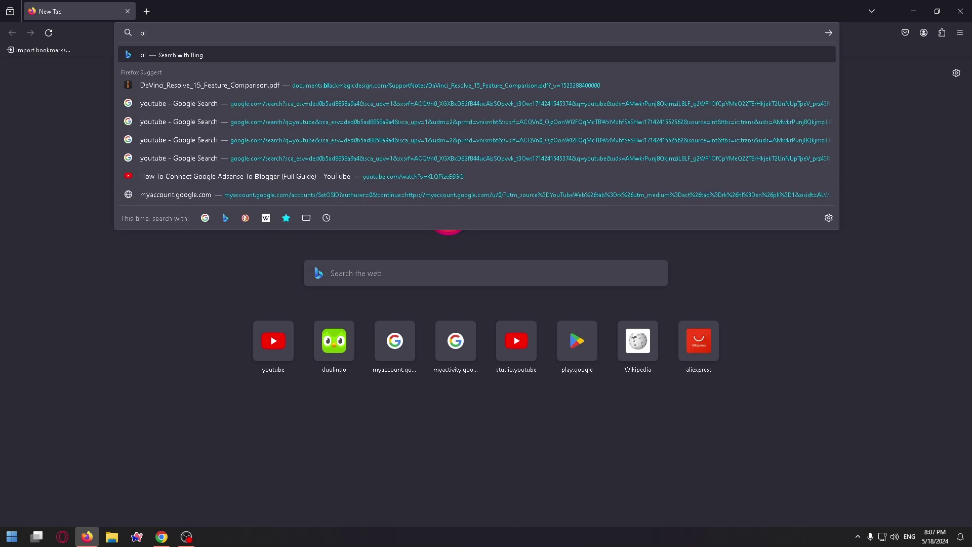
text(uestacks download)
key(Return)
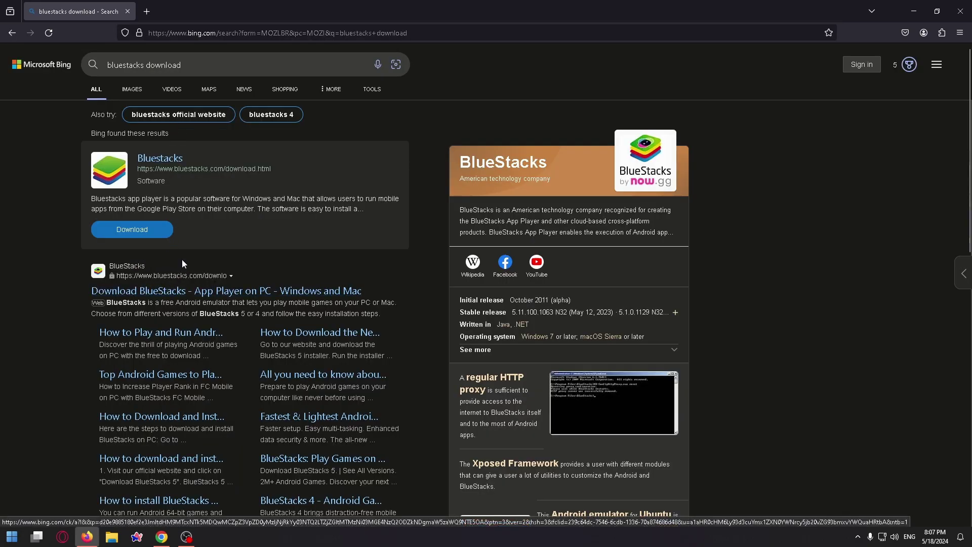
click(161, 291)
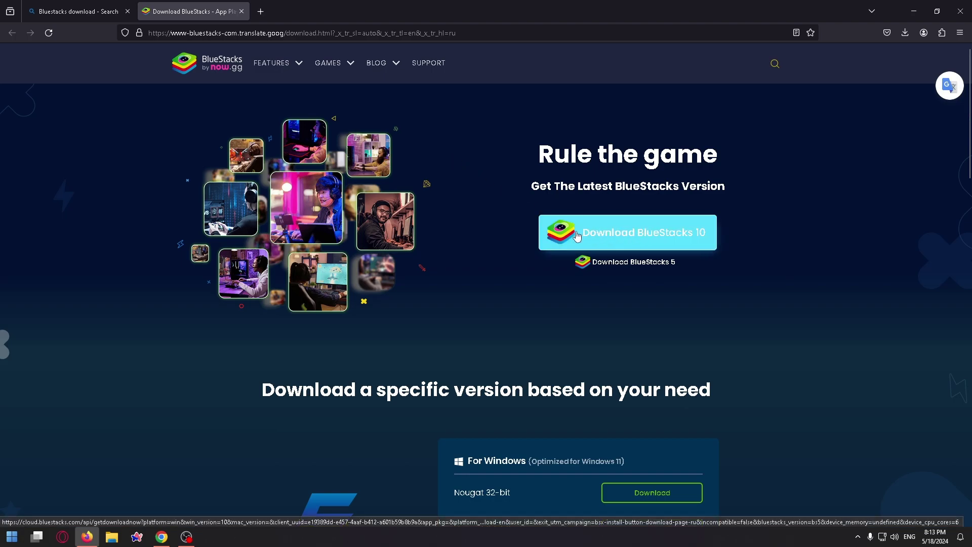
click(614, 237)
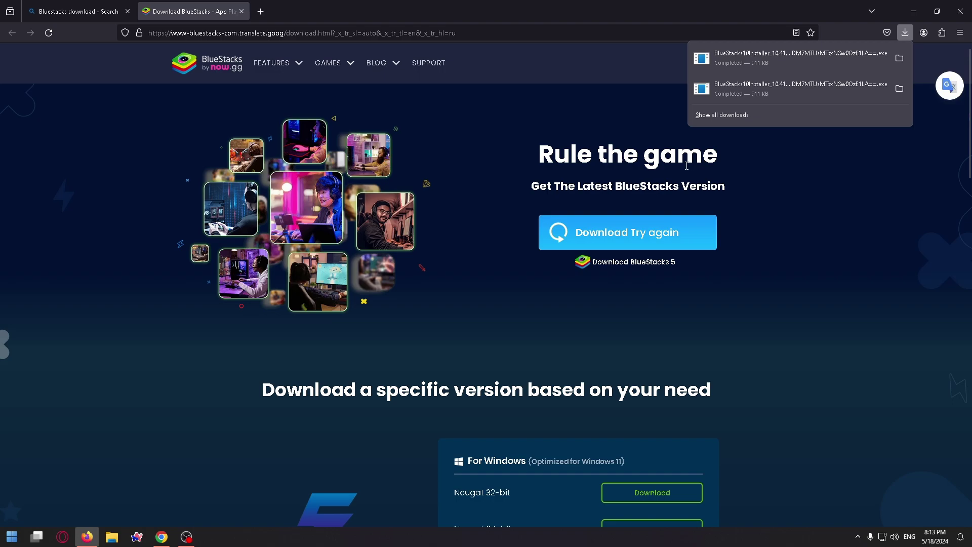
Run the BlueStacks installer with the default location and accept the terms.
click(783, 63)
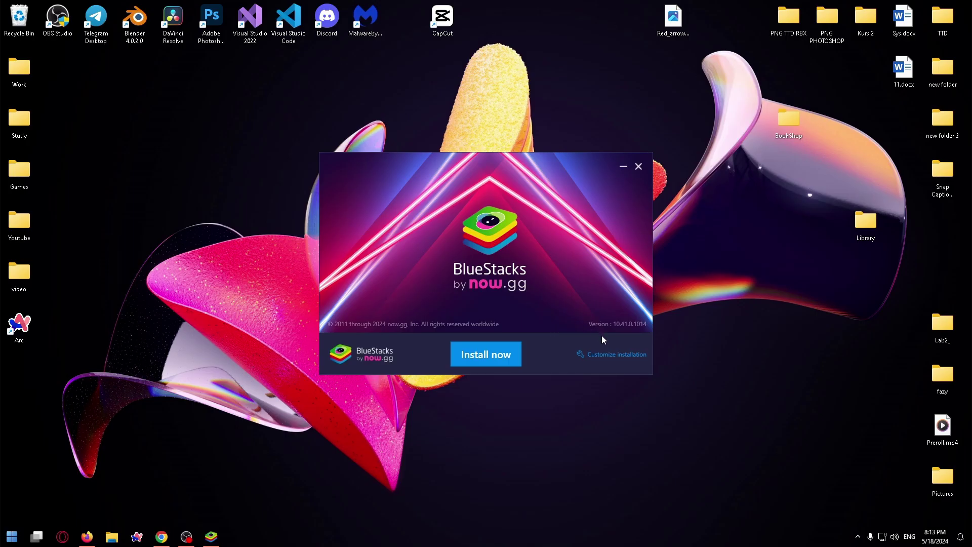
click(606, 358)
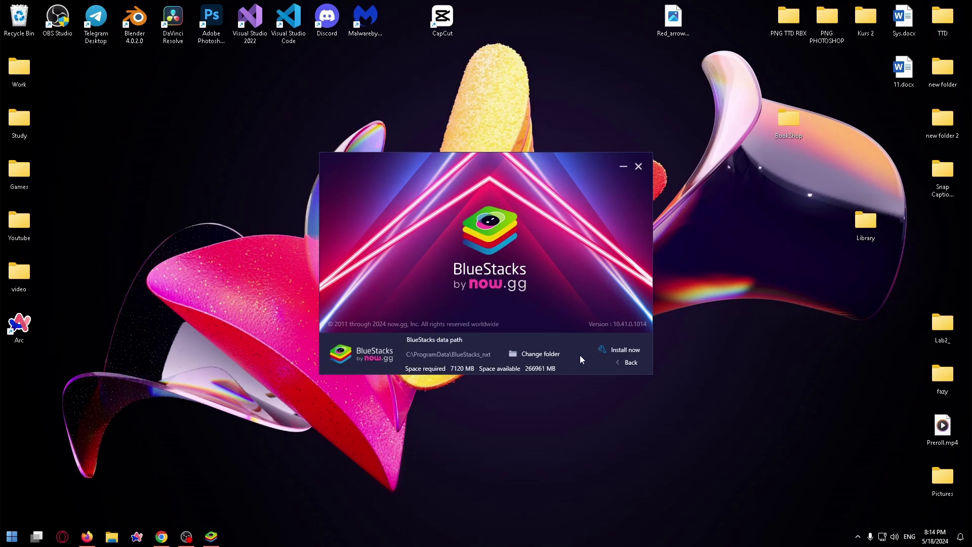
click(625, 363)
click(478, 357)
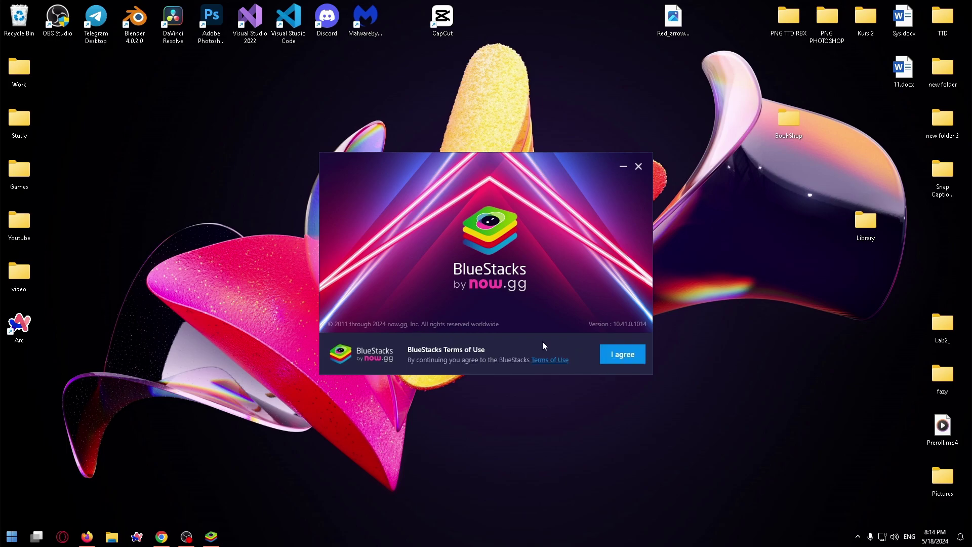
click(622, 354)
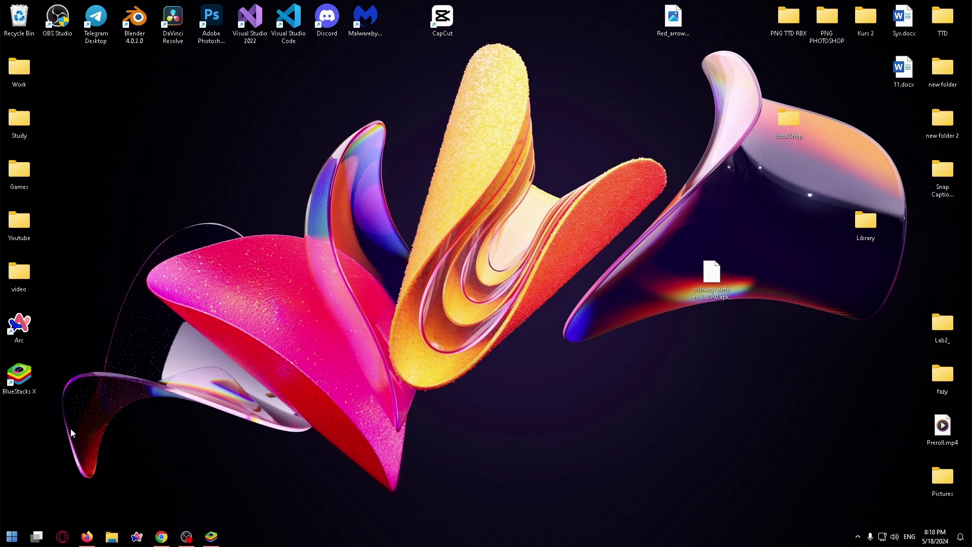
Launch BlueStacks X from the desktop shortcut to reach its game catalogue.
mouse_move(71, 427)
mouse_down()
mouse_move(22, 403)
mouse_move(16, 372)
mouse_up()
click(46, 410)
click(211, 537)
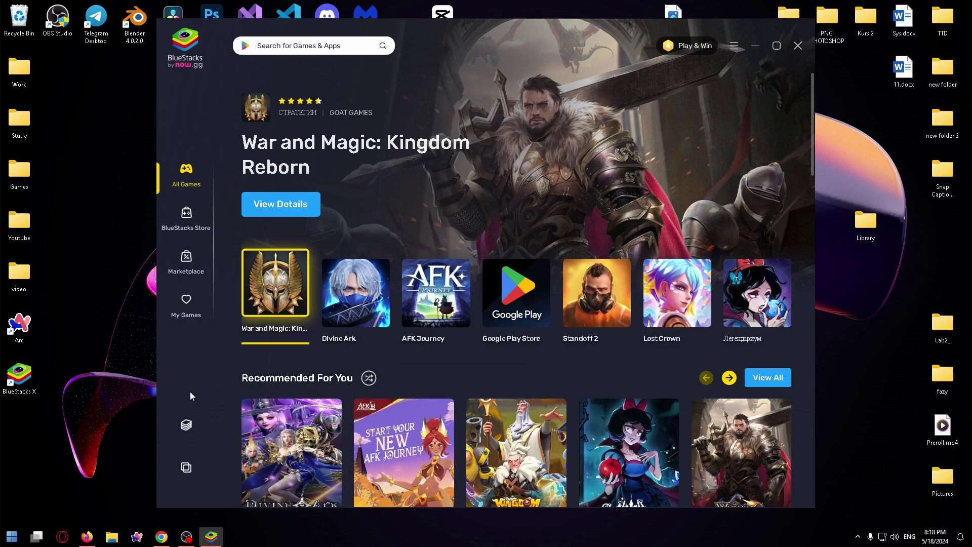
Start the App Player from the BlueStacks X sidebar and shift its window left.
click(186, 428)
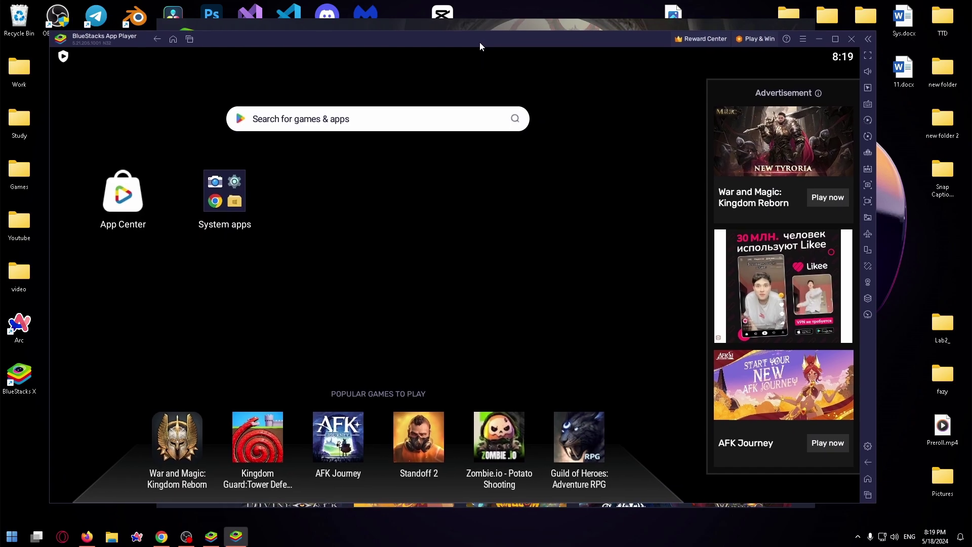
mouse_move(480, 42)
mouse_down()
mouse_move(400, 34)
mouse_move(435, 42)
mouse_up()
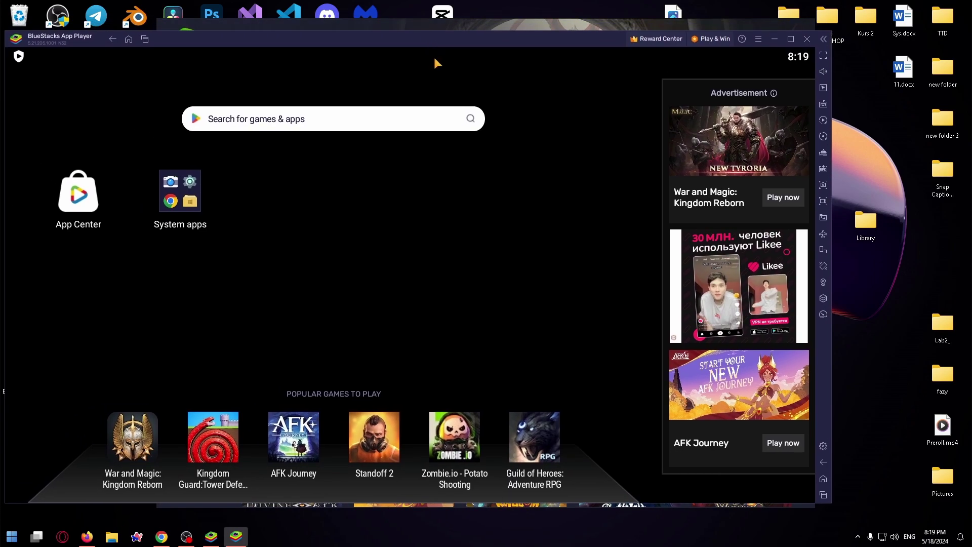
Choose subway-surfers-3-29-0.apk from the Desktop folder with Install APK.
click(824, 171)
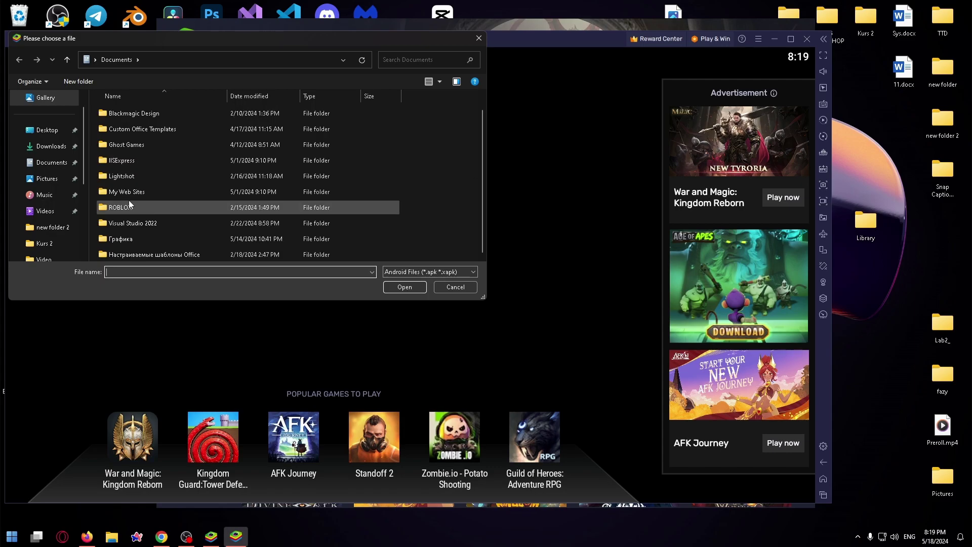
click(47, 129)
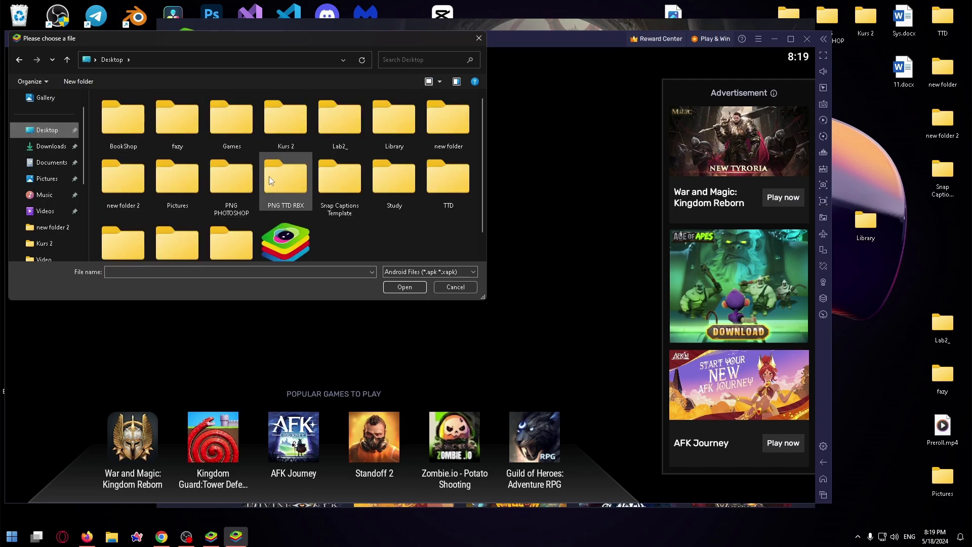
scroll(269, 176, down, 1)
click(296, 222)
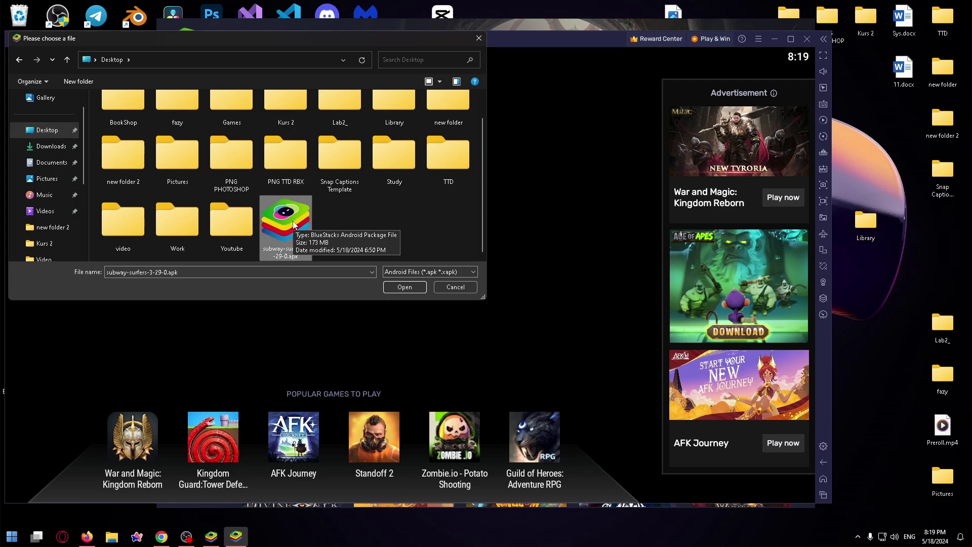
Confirm installing the chosen subway-surfers-3-29-0.apk file.
click(404, 287)
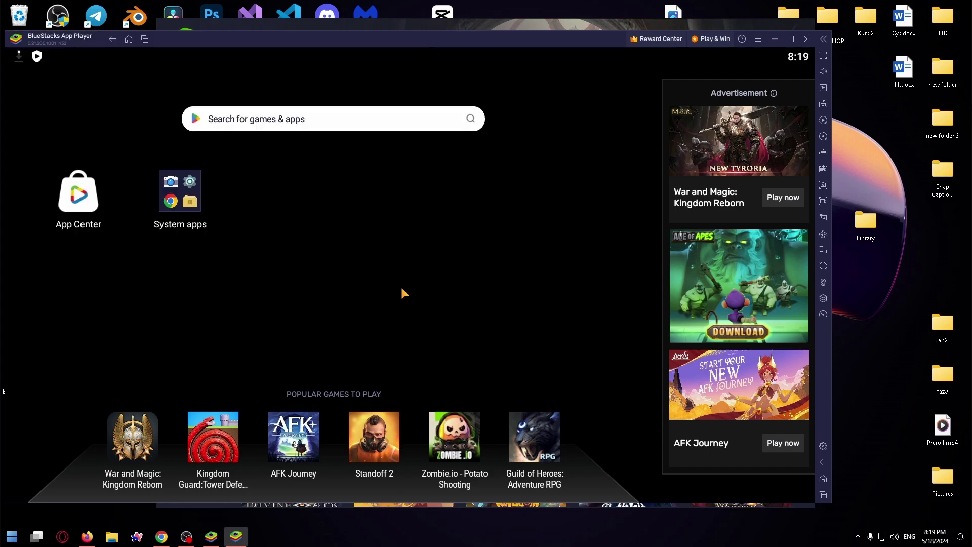